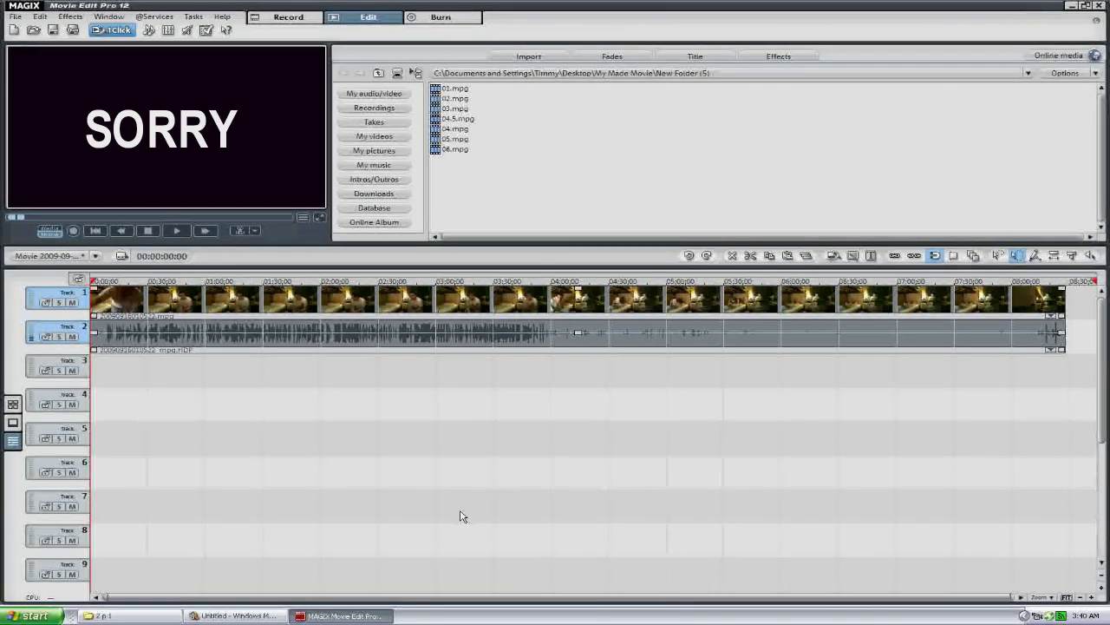
{"action": "left_click", "coordinate": [524, 300]}
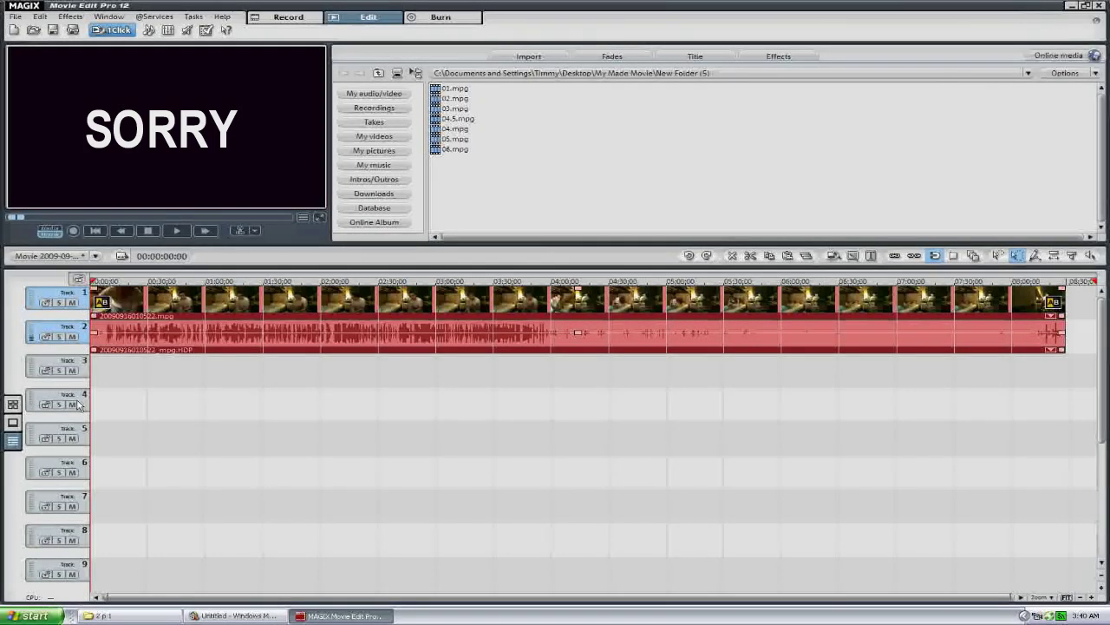
{"action": "right_click", "coordinate": [439, 303]}
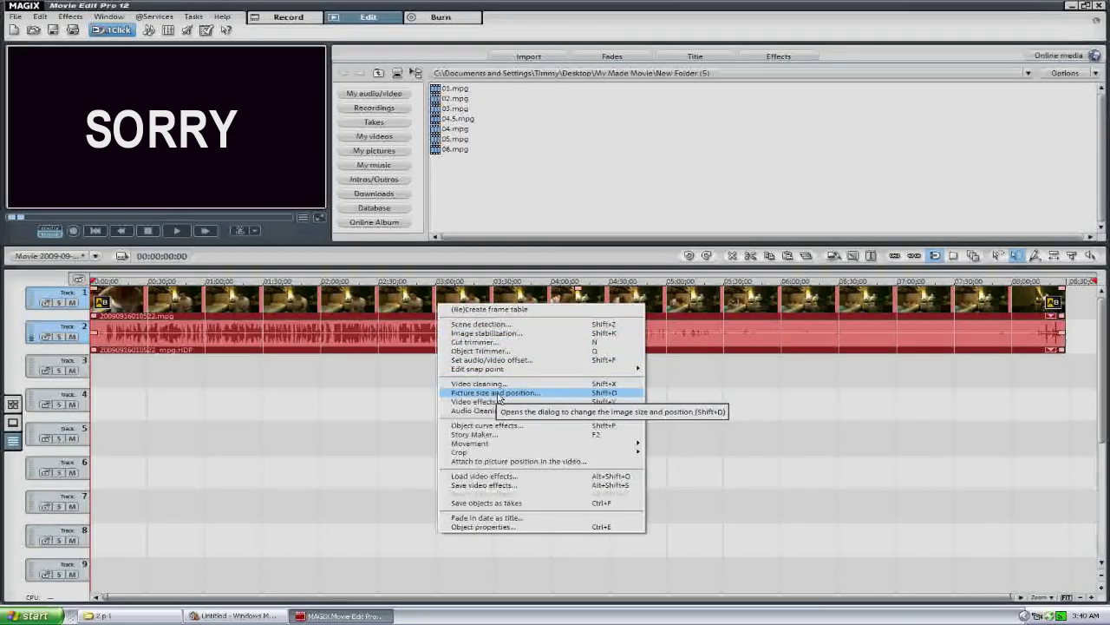
{"action": "left_click", "coordinate": [691, 411]}
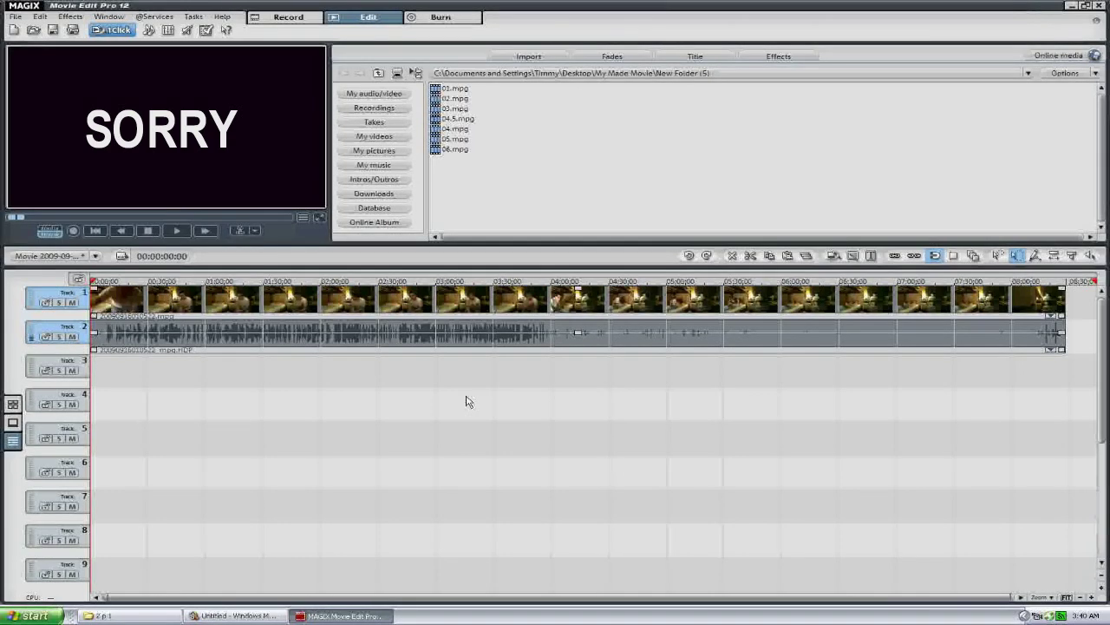
Step: Split the recording at 00:04:13:15 and place its second part at the start of tracks 4 and 5
{"action": "left_click_drag", "start_coordinate": [98, 291], "coordinate": [578, 288]}
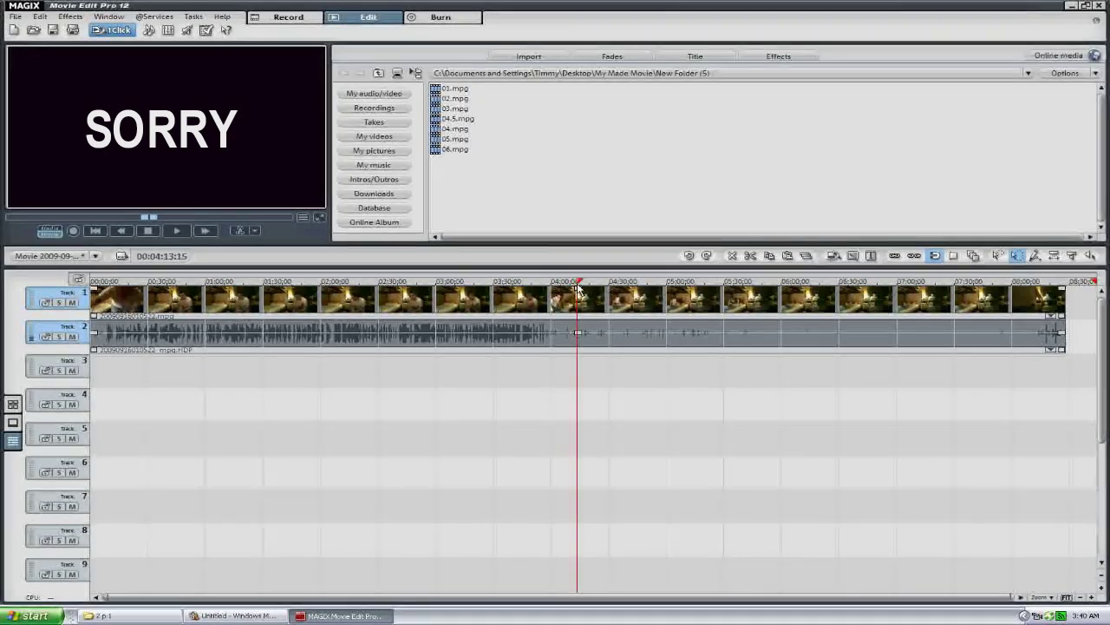
{"action": "left_click", "coordinate": [243, 231]}
{"action": "left_click_drag", "start_coordinate": [726, 300], "coordinate": [240, 388]}
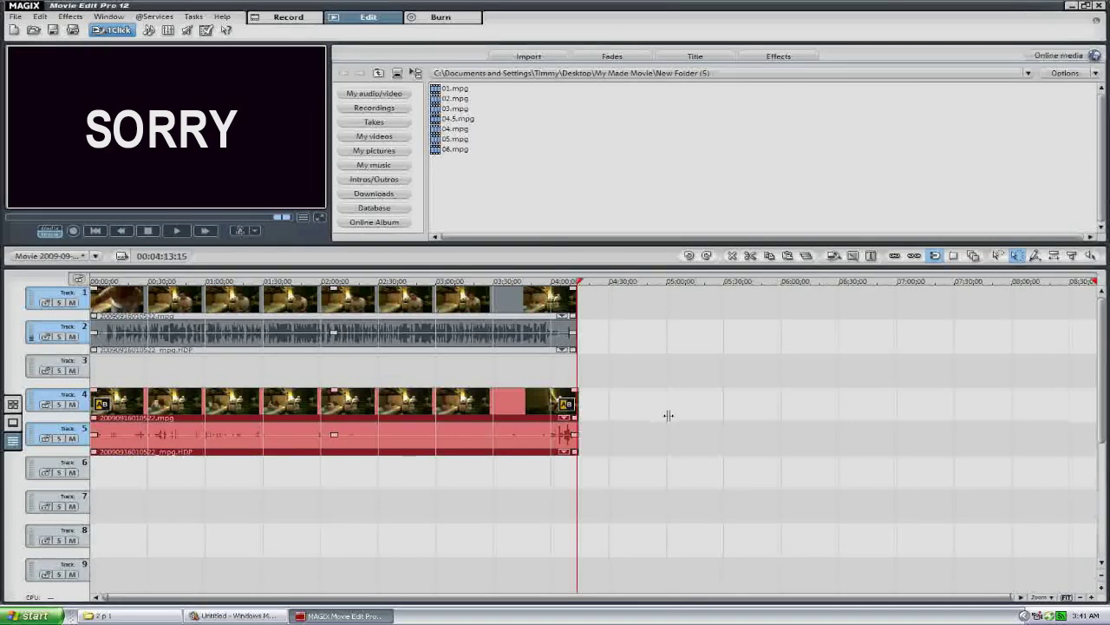
{"action": "left_click_drag", "start_coordinate": [513, 281], "coordinate": [317, 289]}
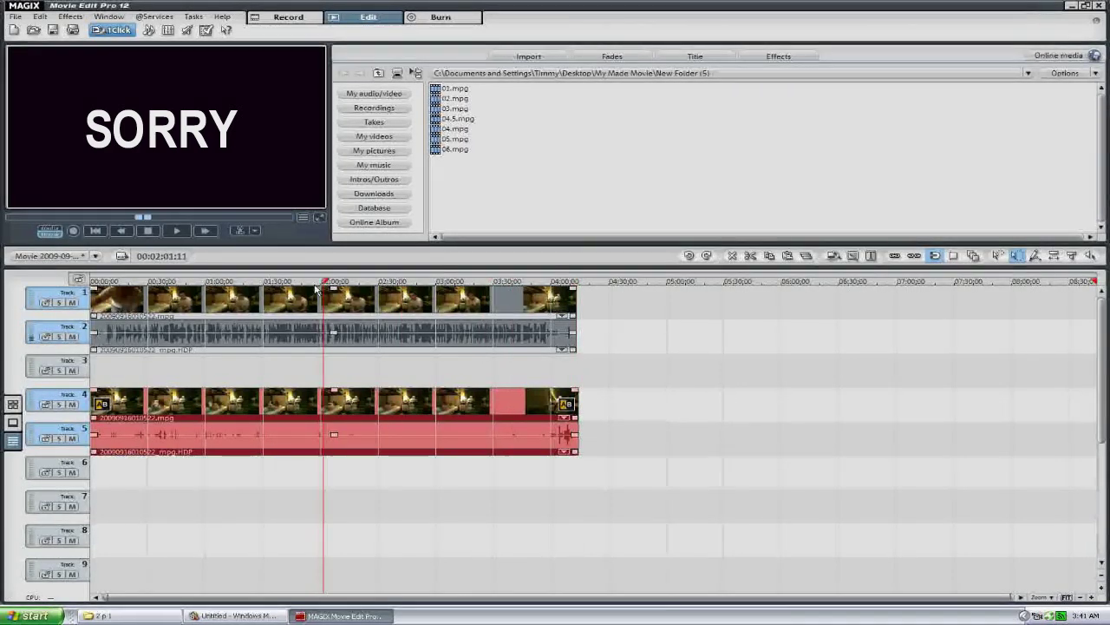
{"action": "mouse_move", "coordinate": [108, 279]}
{"action": "left_mouse_down"}
{"action": "mouse_move", "coordinate": [91, 279]}
{"action": "mouse_move", "coordinate": [159, 278]}
{"action": "mouse_move", "coordinate": [90, 279]}
{"action": "left_mouse_up"}
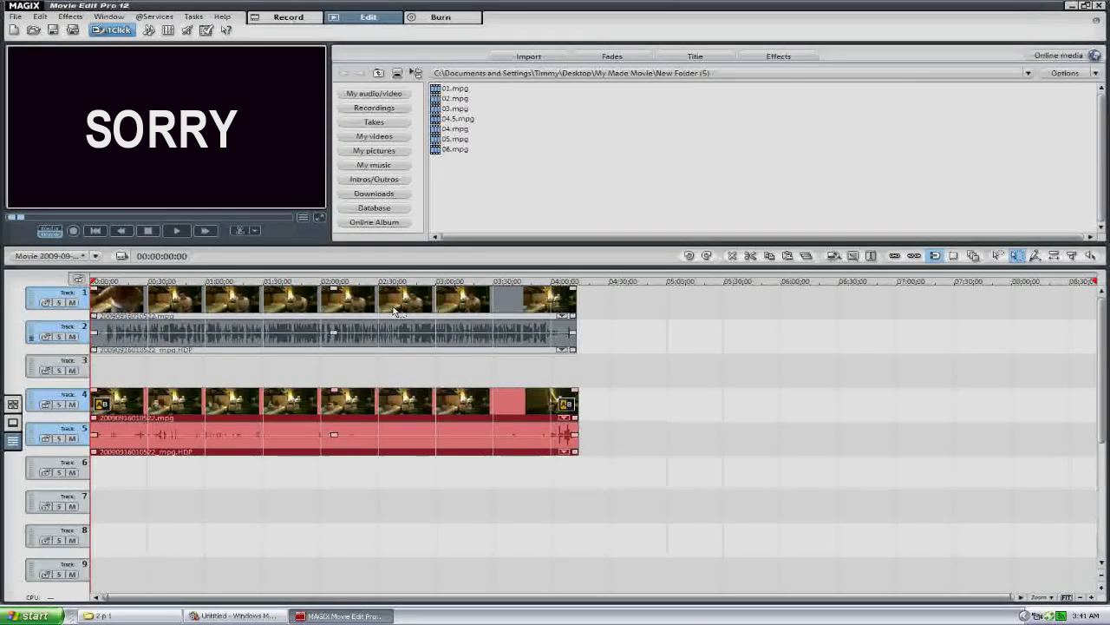
Step: Swap the two parts so the first part starts on tracks 4 and 5 and the second on tracks 1 and 2
{"action": "left_click_drag", "start_coordinate": [383, 304], "coordinate": [310, 396]}
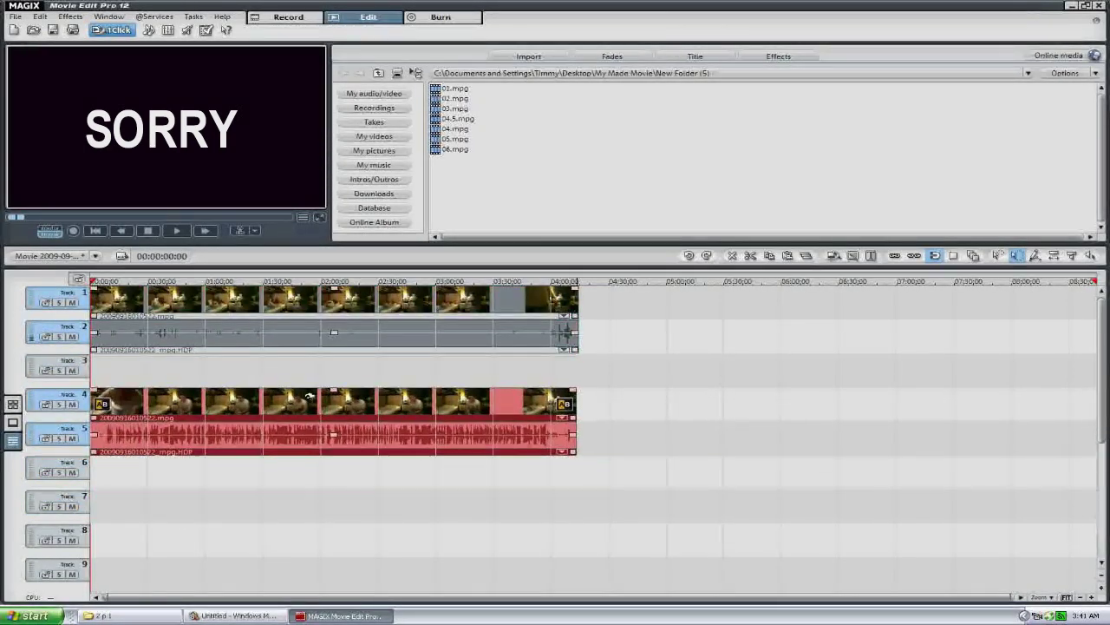
{"action": "left_click", "coordinate": [301, 305]}
{"action": "left_click", "coordinate": [317, 453]}
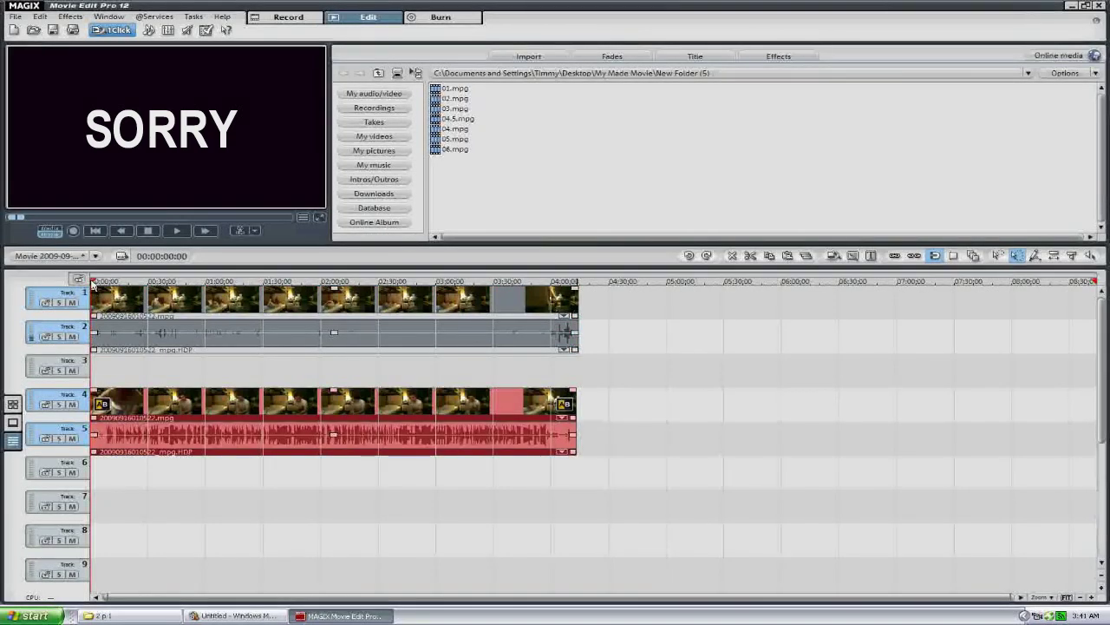
{"action": "left_click", "coordinate": [111, 471]}
{"action": "mouse_move", "coordinate": [95, 284]}
{"action": "left_mouse_down"}
{"action": "mouse_move", "coordinate": [521, 302]}
{"action": "mouse_move", "coordinate": [369, 314]}
{"action": "mouse_move", "coordinate": [93, 288]}
{"action": "left_mouse_up"}
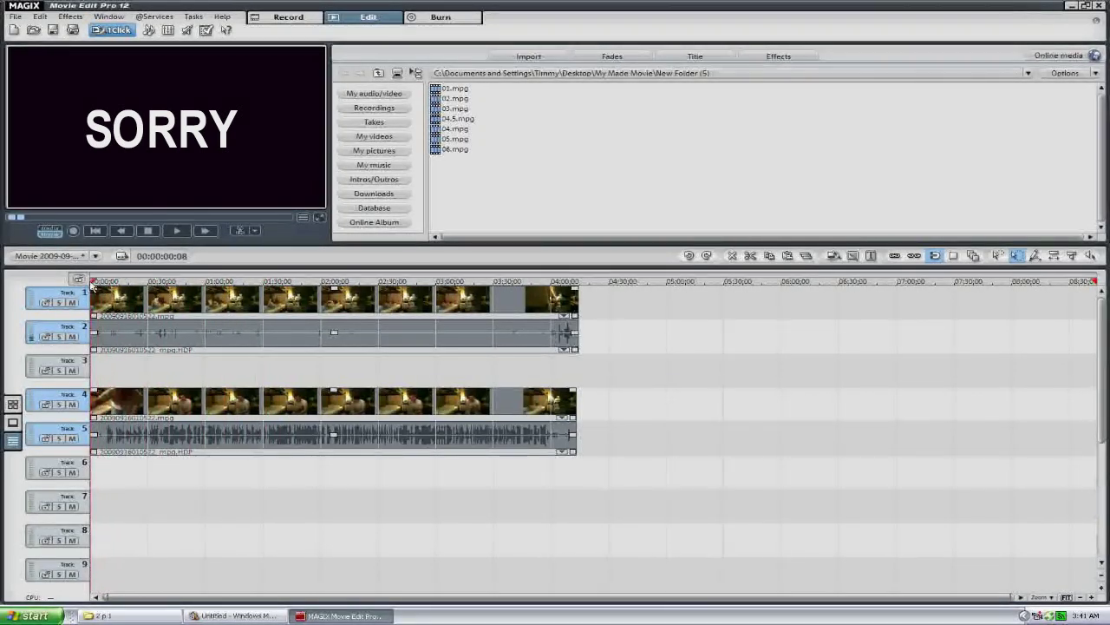
Step: Open the size and position settings for the track 4 clip, choose cropping size/position and turn off Keep proportions
{"action": "left_click", "coordinate": [255, 398]}
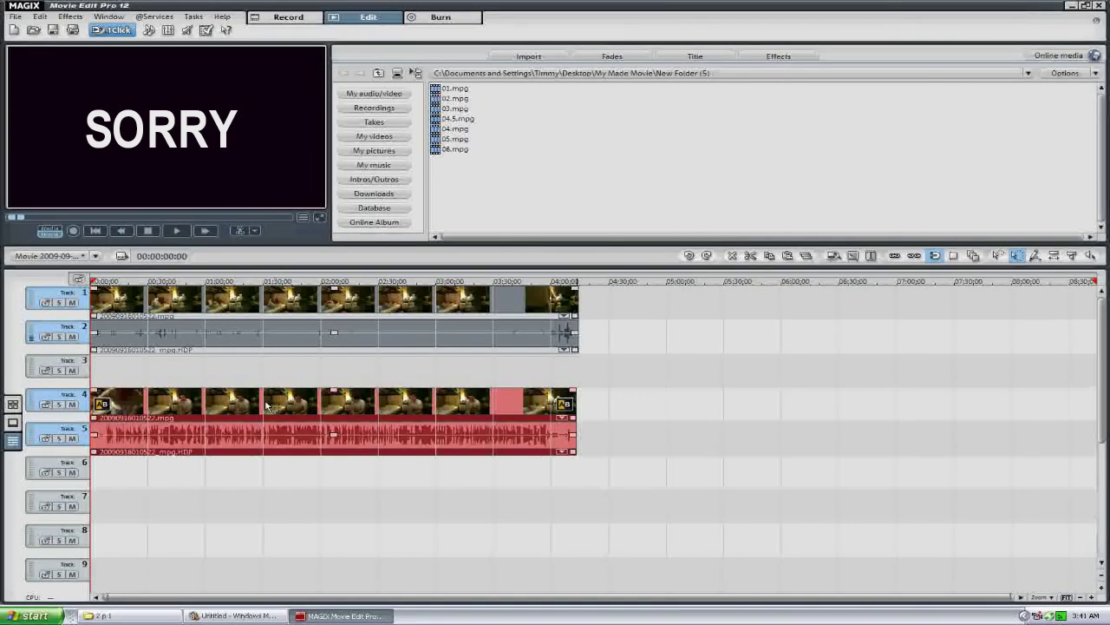
{"action": "right_click", "coordinate": [266, 405]}
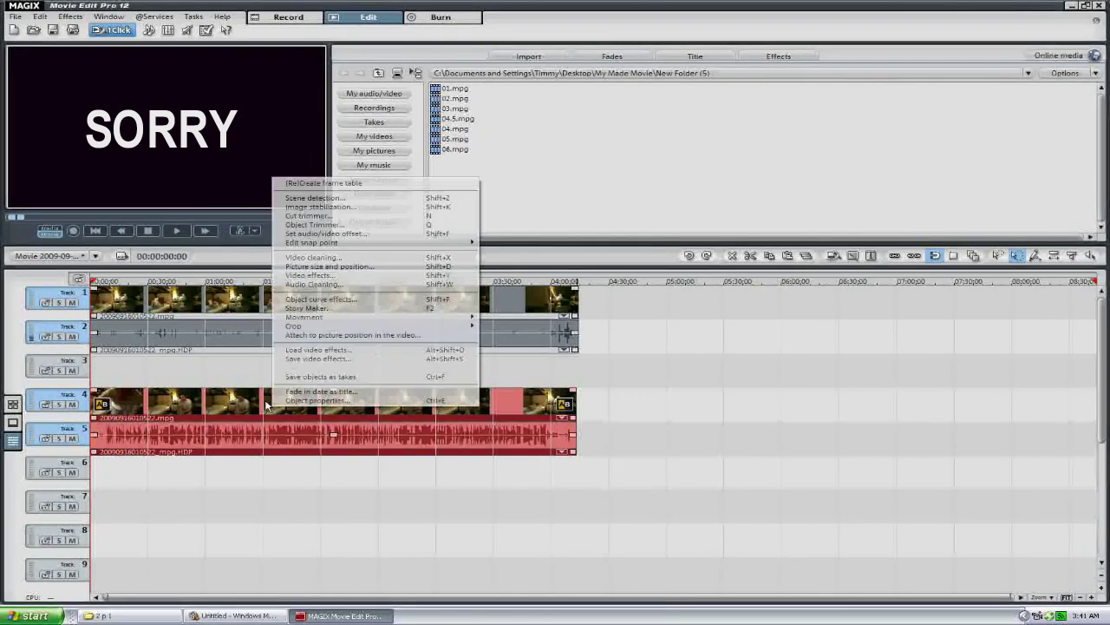
{"action": "left_click", "coordinate": [315, 268]}
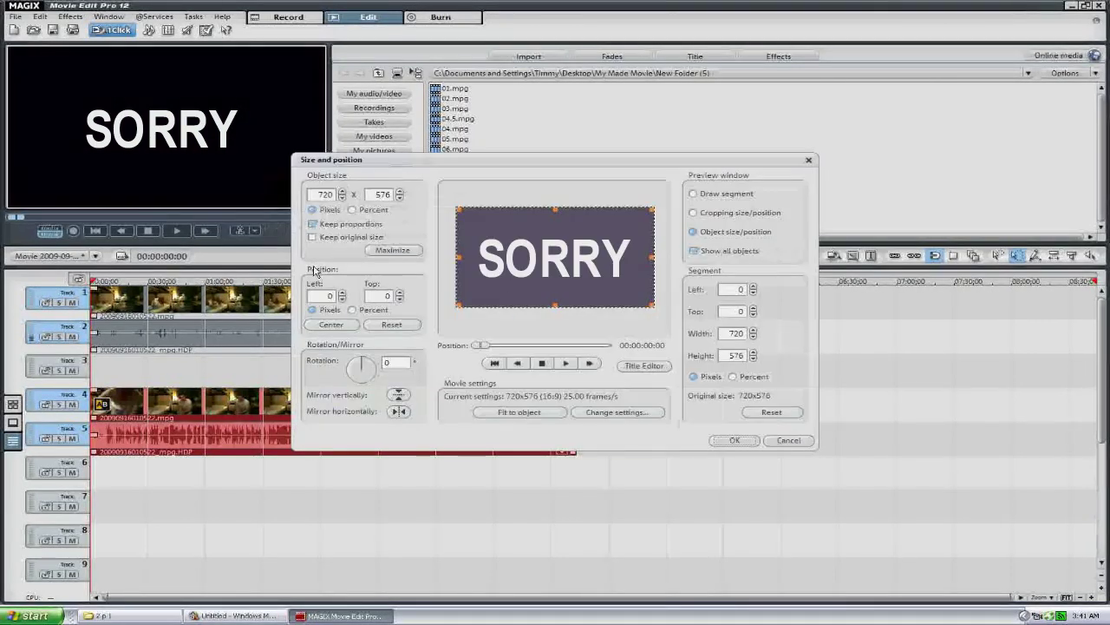
{"action": "left_click", "coordinate": [693, 213]}
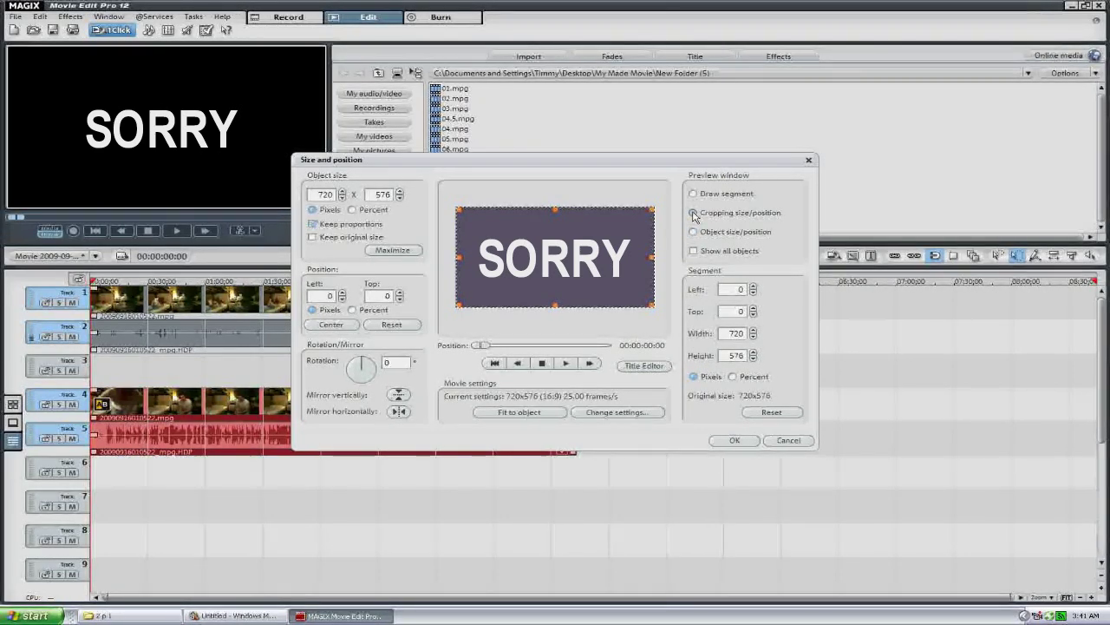
{"action": "left_click", "coordinate": [314, 225]}
Step: Crop the track 4 clip's left side at about 323 px, leaving 397 px width, show all objects and apply the crop
{"action": "left_click_drag", "start_coordinate": [483, 345], "coordinate": [488, 346]}
{"action": "left_click_drag", "start_coordinate": [460, 256], "coordinate": [549, 256]}
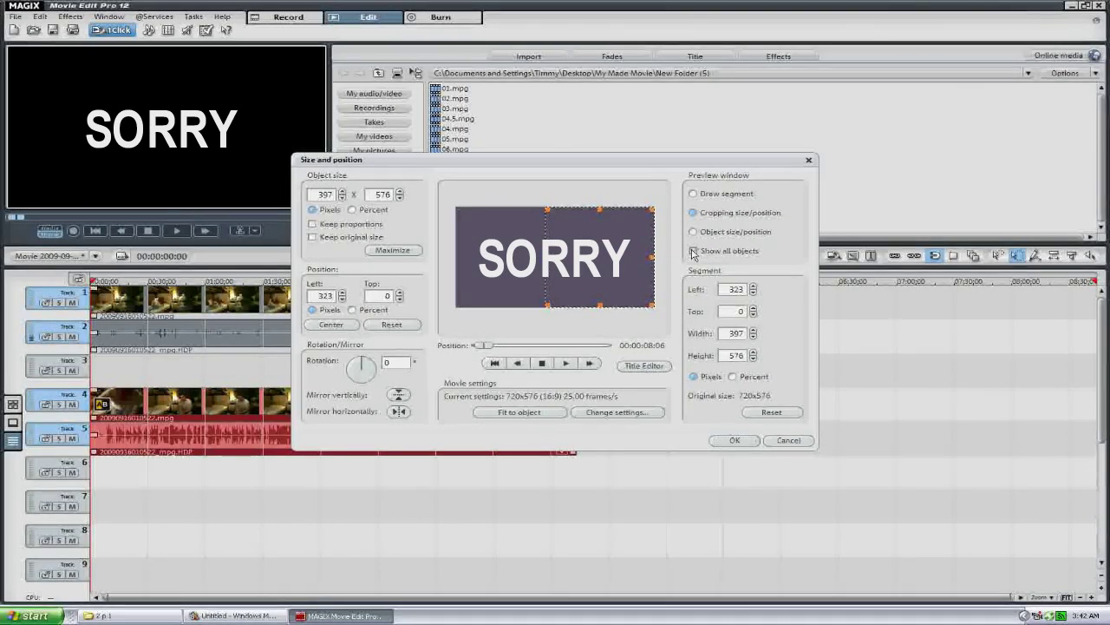
{"action": "left_click", "coordinate": [694, 251]}
{"action": "mouse_move", "coordinate": [487, 345]}
{"action": "left_mouse_down"}
{"action": "mouse_move", "coordinate": [559, 347]}
{"action": "mouse_move", "coordinate": [483, 346]}
{"action": "left_mouse_up"}
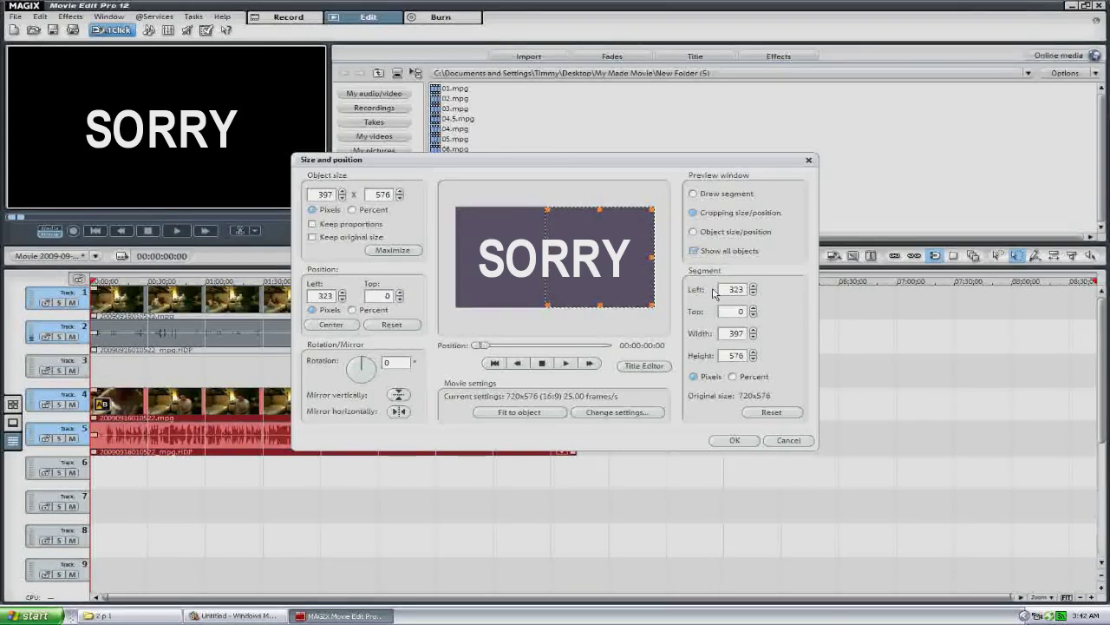
{"action": "left_click", "coordinate": [735, 440]}
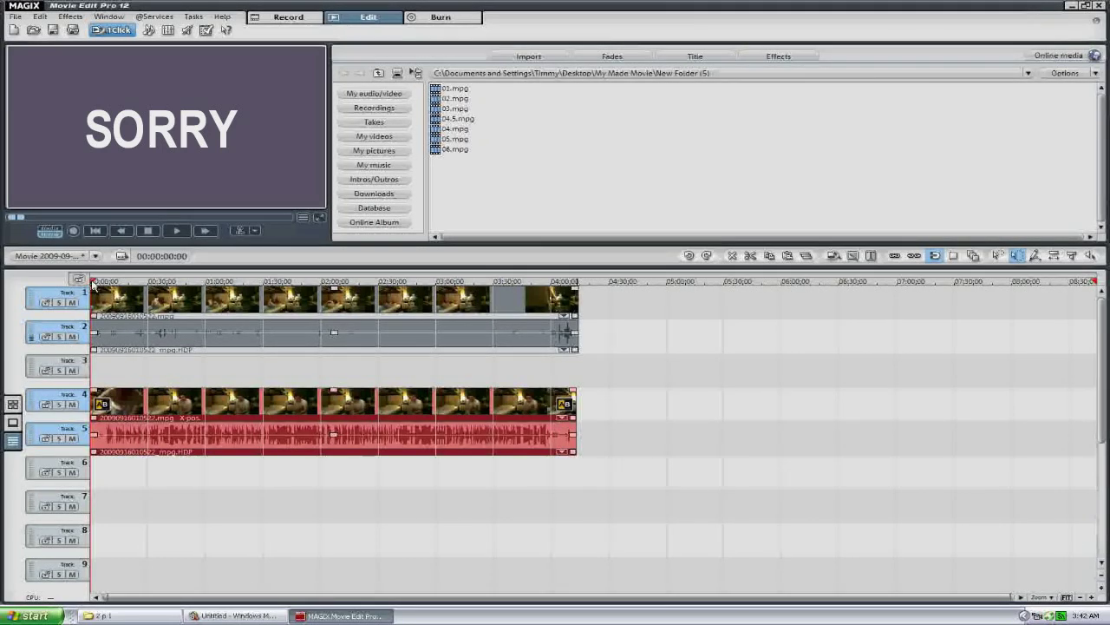
Step: Trim the beginning of the track 4 clip up to about 00:00:08:01 and move it back to the timeline start
{"action": "left_click_drag", "start_coordinate": [98, 284], "coordinate": [105, 285]}
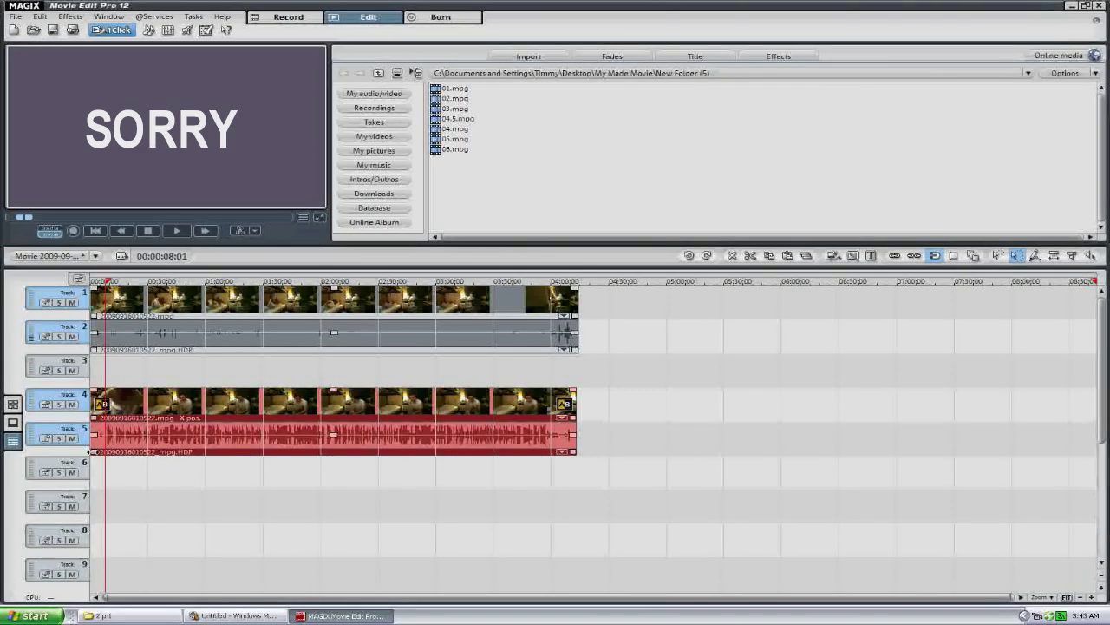
{"action": "left_click_drag", "start_coordinate": [95, 433], "coordinate": [106, 433]}
{"action": "left_click_drag", "start_coordinate": [161, 400], "coordinate": [136, 404]}
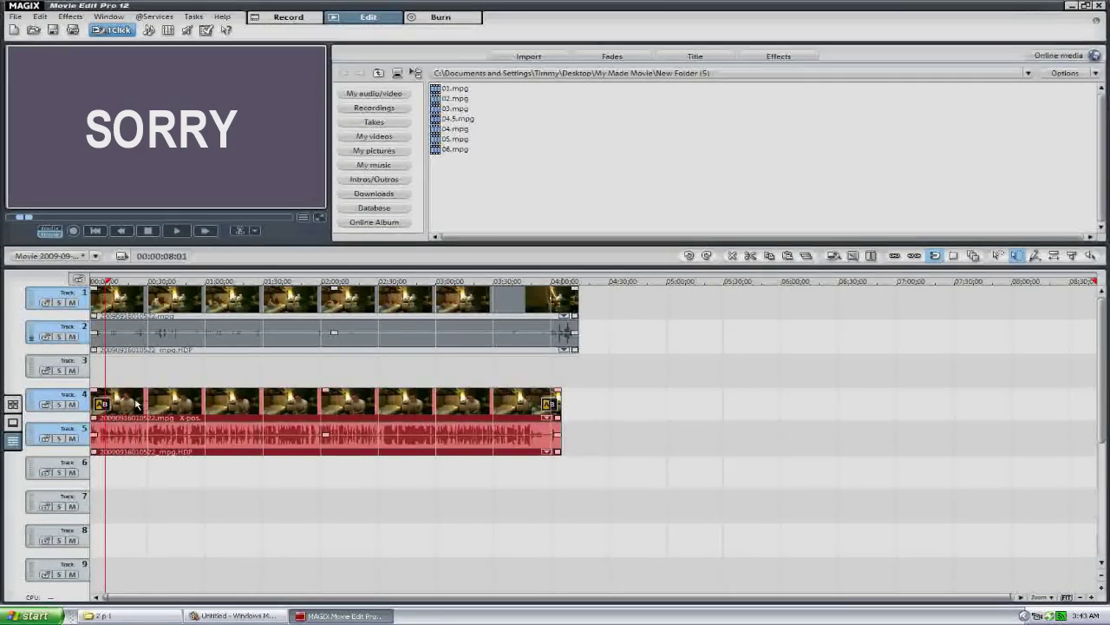
{"action": "left_click_drag", "start_coordinate": [106, 285], "coordinate": [86, 284]}
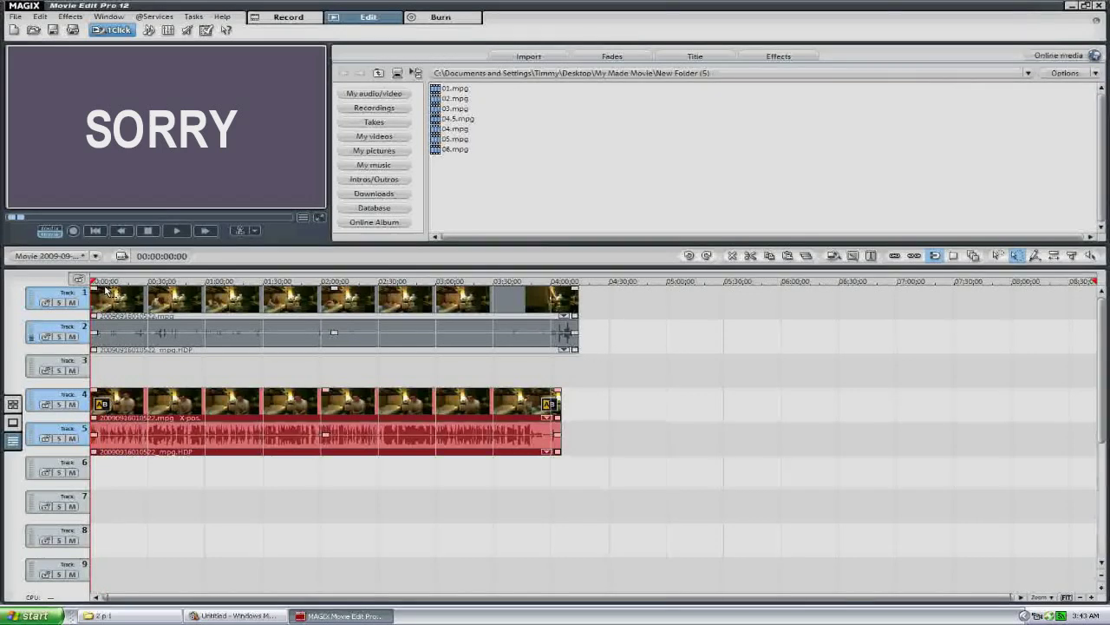
Step: Trim the beginning of the track 1 clip up to about 00:00:10:12 and move it back to the timeline start
{"action": "left_click_drag", "start_coordinate": [96, 284], "coordinate": [99, 282]}
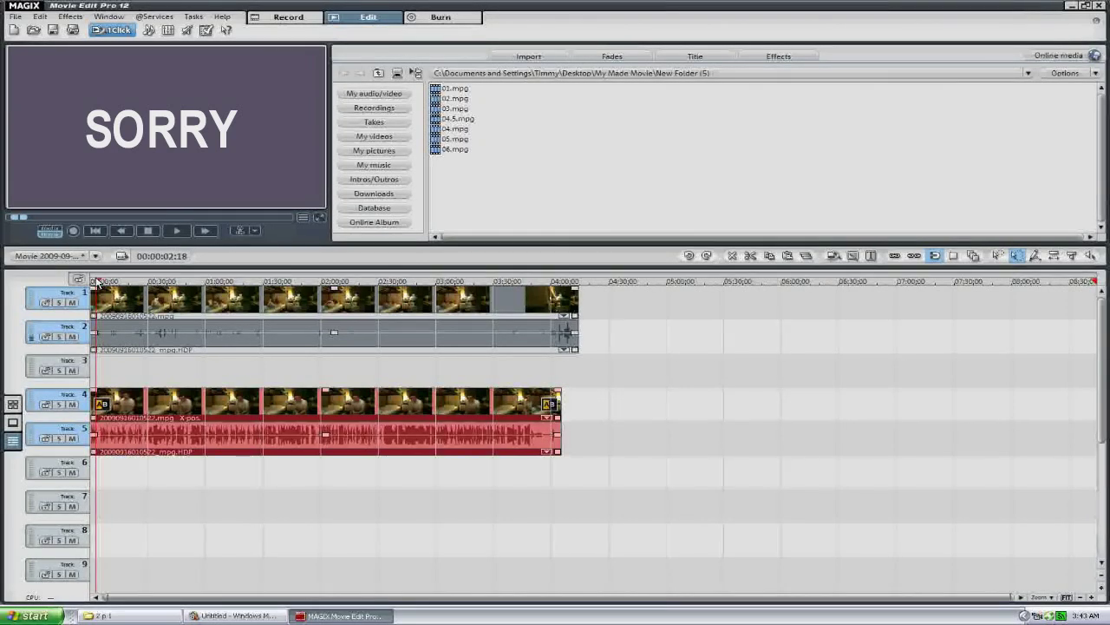
{"action": "key", "text": "Right"}
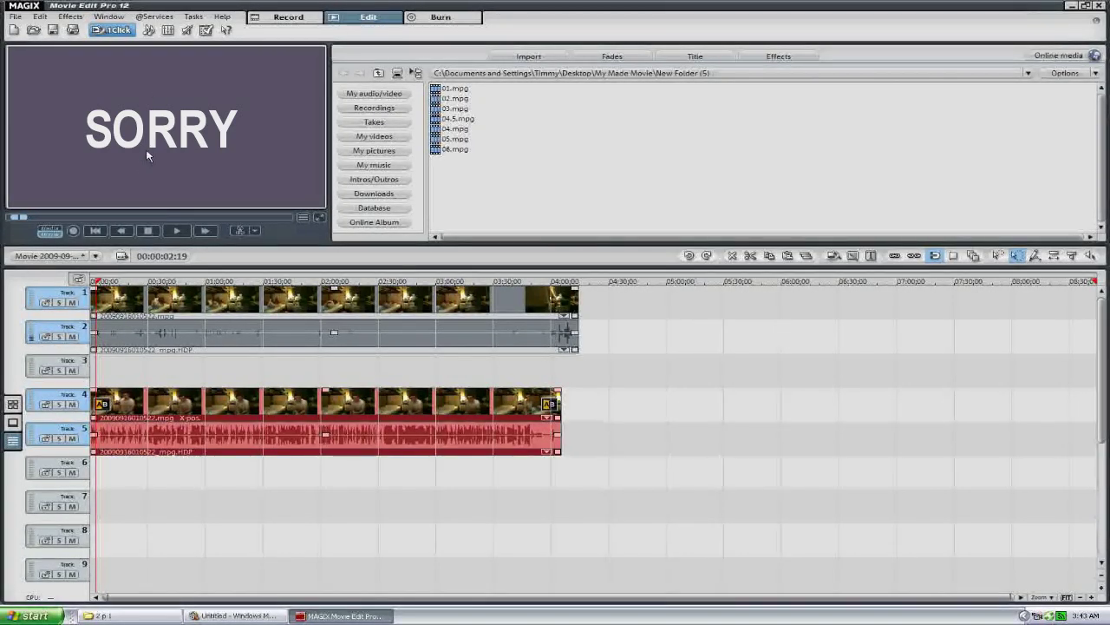
{"action": "left_click", "coordinate": [98, 282]}
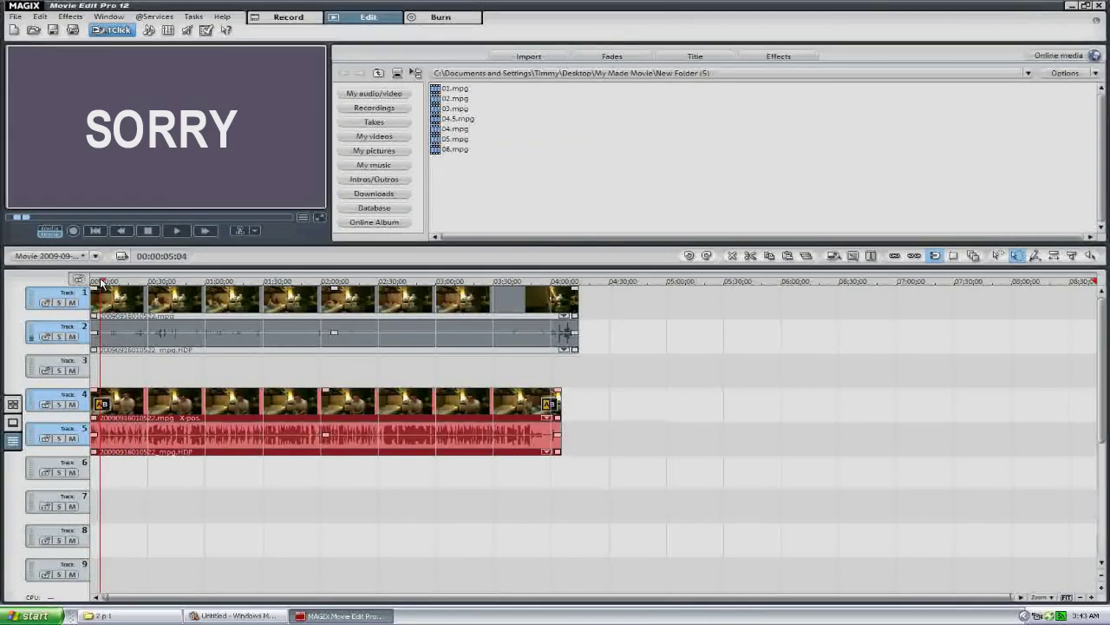
{"action": "left_click", "coordinate": [102, 283]}
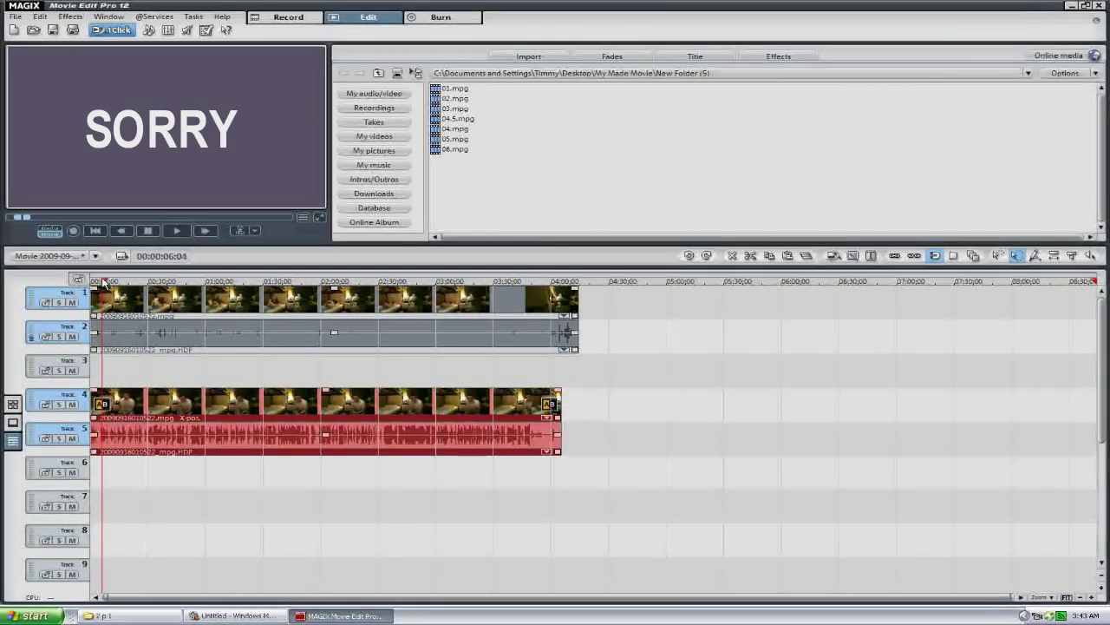
{"action": "left_click_drag", "start_coordinate": [104, 282], "coordinate": [104, 282]}
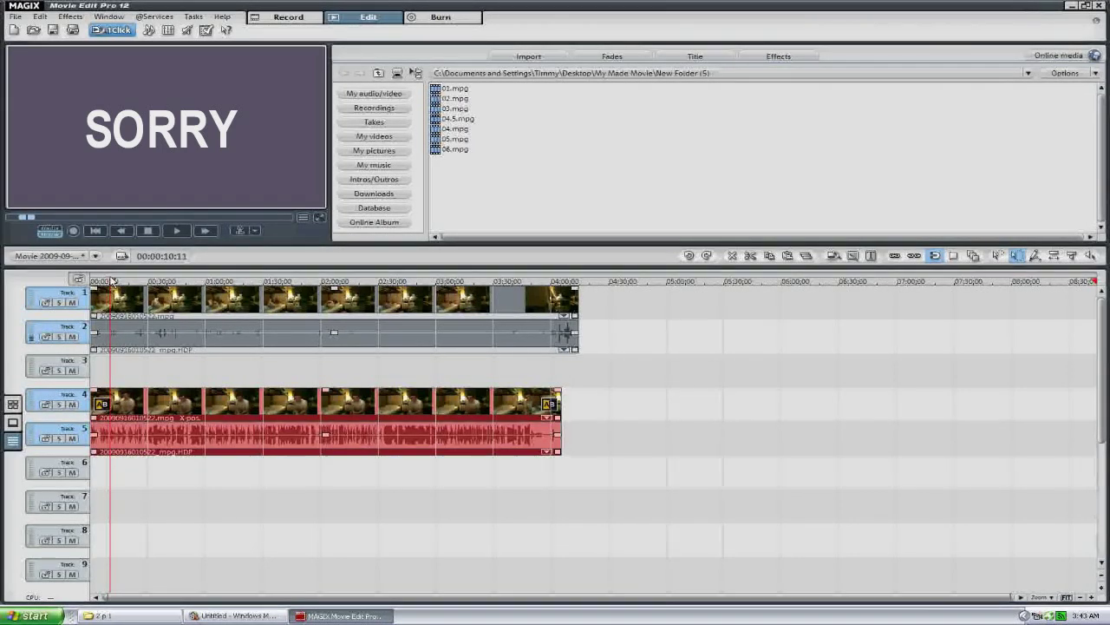
{"action": "left_click", "coordinate": [113, 339]}
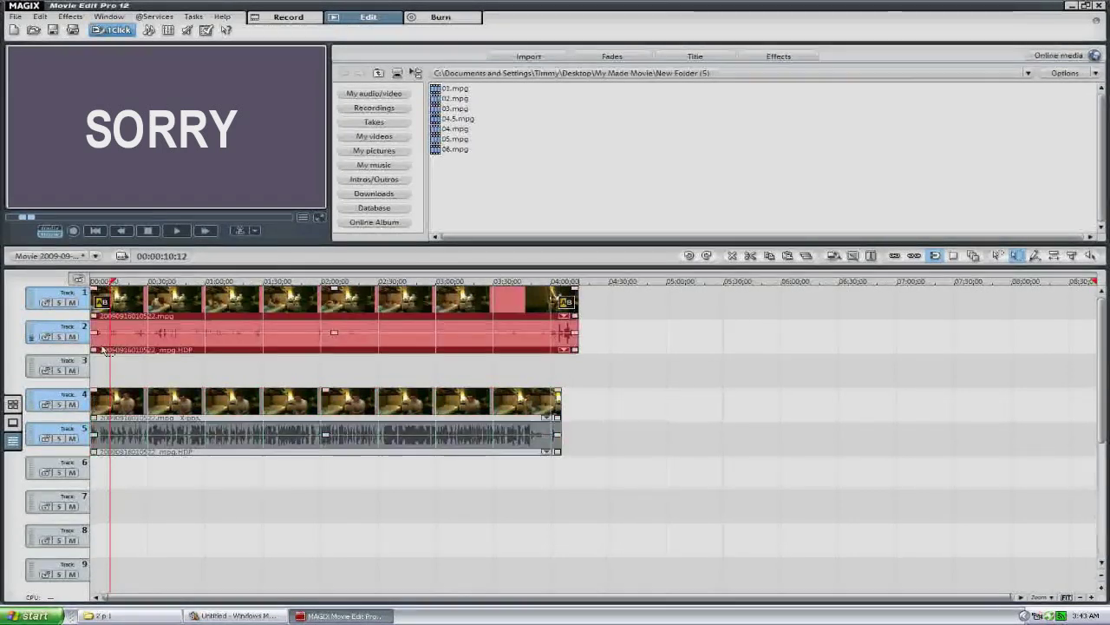
{"action": "left_click_drag", "start_coordinate": [94, 346], "coordinate": [115, 345]}
{"action": "left_click_drag", "start_coordinate": [174, 302], "coordinate": [154, 301]}
{"action": "left_click", "coordinate": [96, 282]}
{"action": "left_click", "coordinate": [91, 282]}
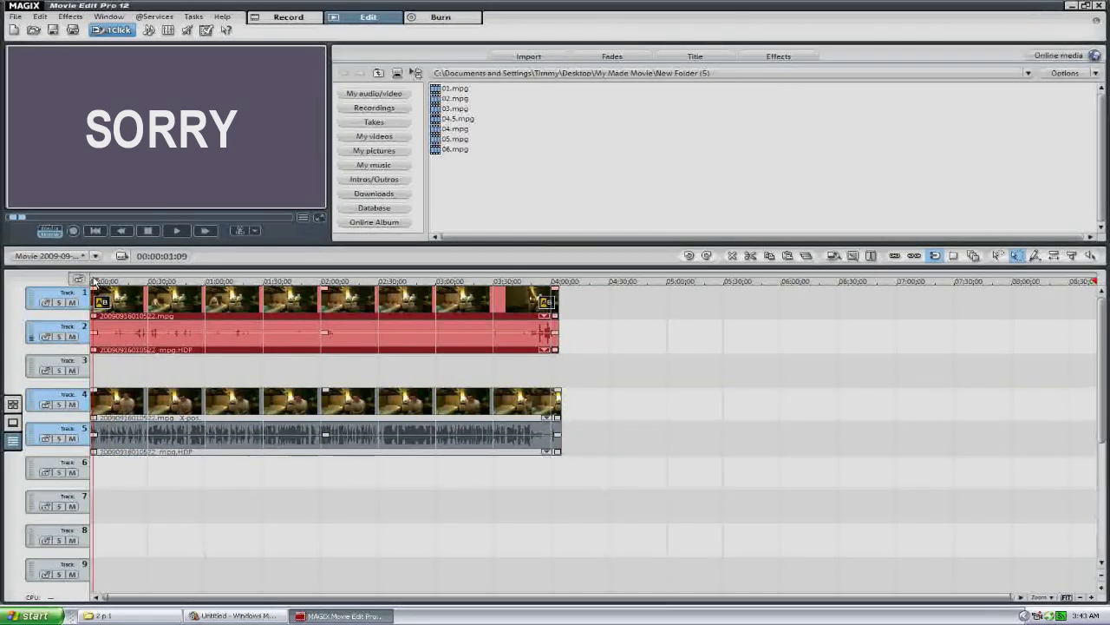
{"action": "mouse_move", "coordinate": [109, 282]}
{"action": "left_mouse_down"}
{"action": "mouse_move", "coordinate": [190, 282]}
{"action": "mouse_move", "coordinate": [106, 282]}
{"action": "left_mouse_up"}
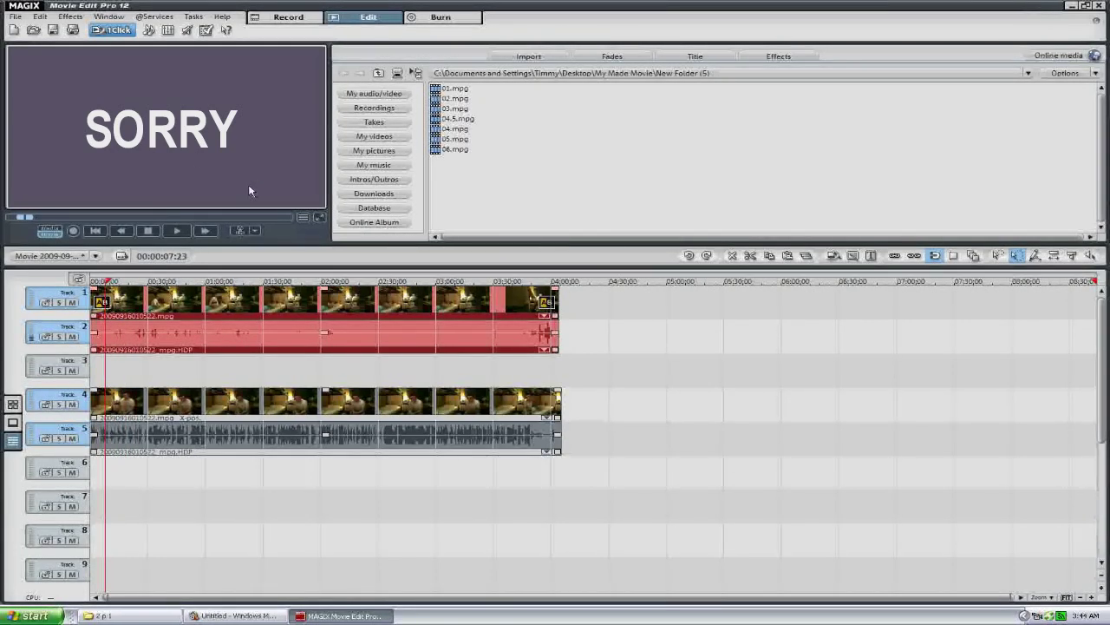